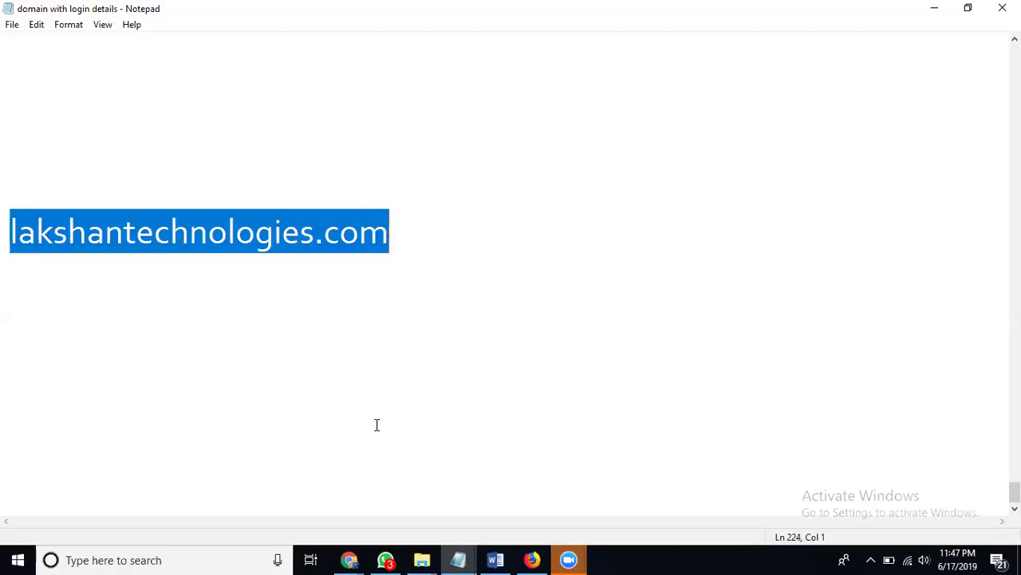
Bring up the browser's open windows to reach the WHM login page
left_click(351, 559)
Log in to WHM as administrator and open Create a New Account
left_click(418, 505)
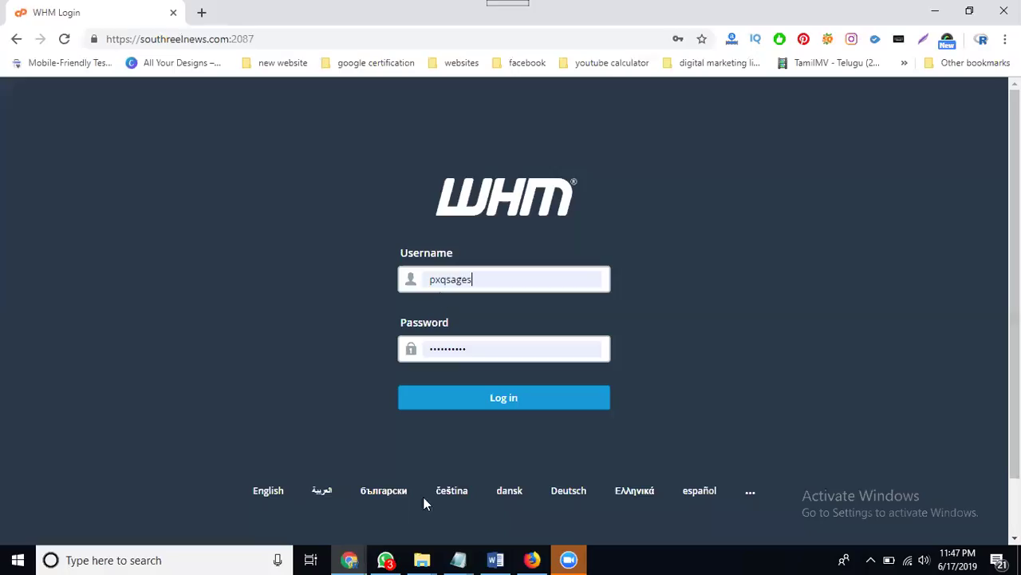
left_click(486, 397)
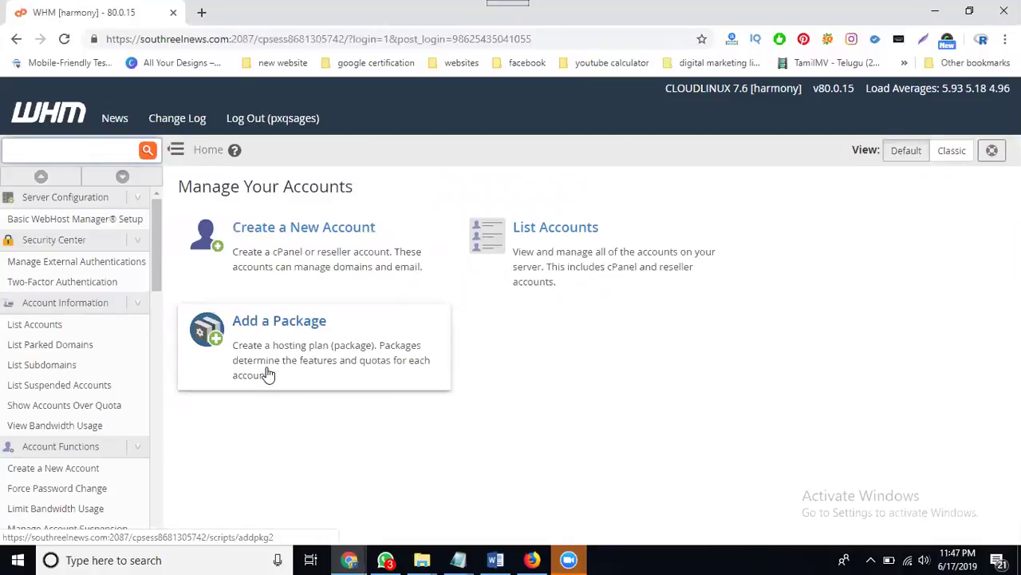
left_click(67, 475)
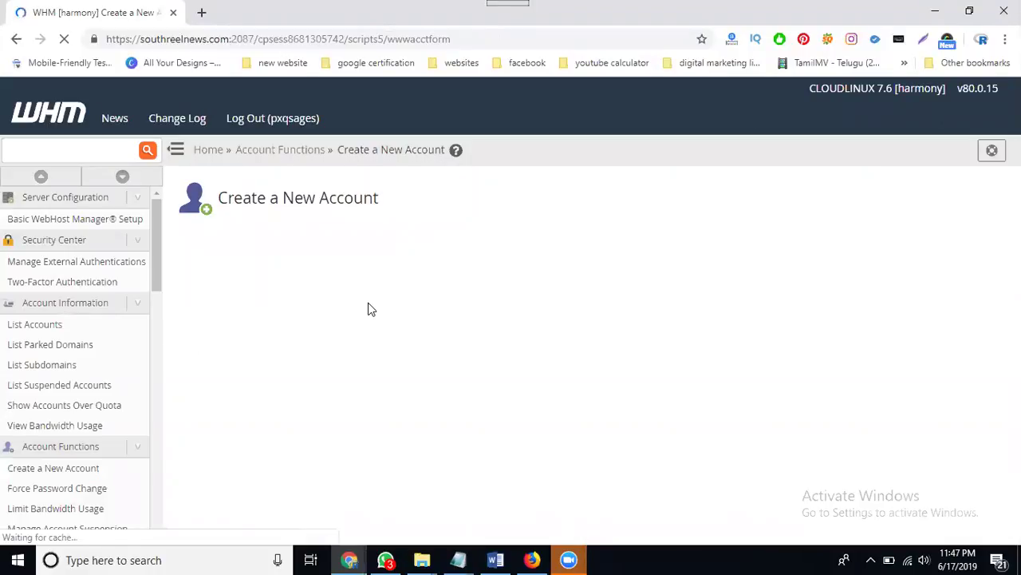
Clear the browser-autofilled username and password from the new account form
scroll(368, 304, "down", 3)
scroll(369, 303, "down", 2)
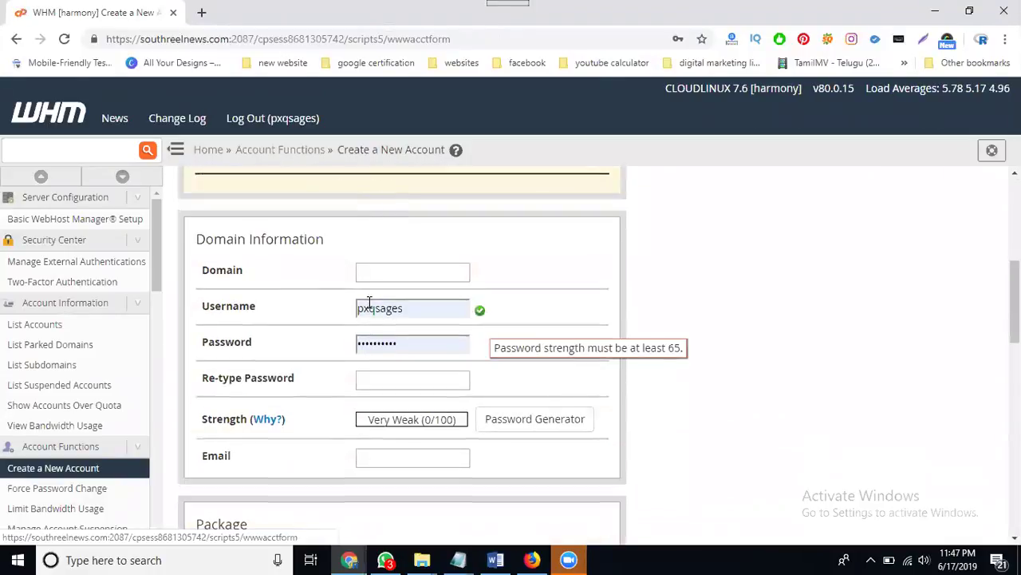
scroll(372, 290, "down", 1)
double_click(392, 233)
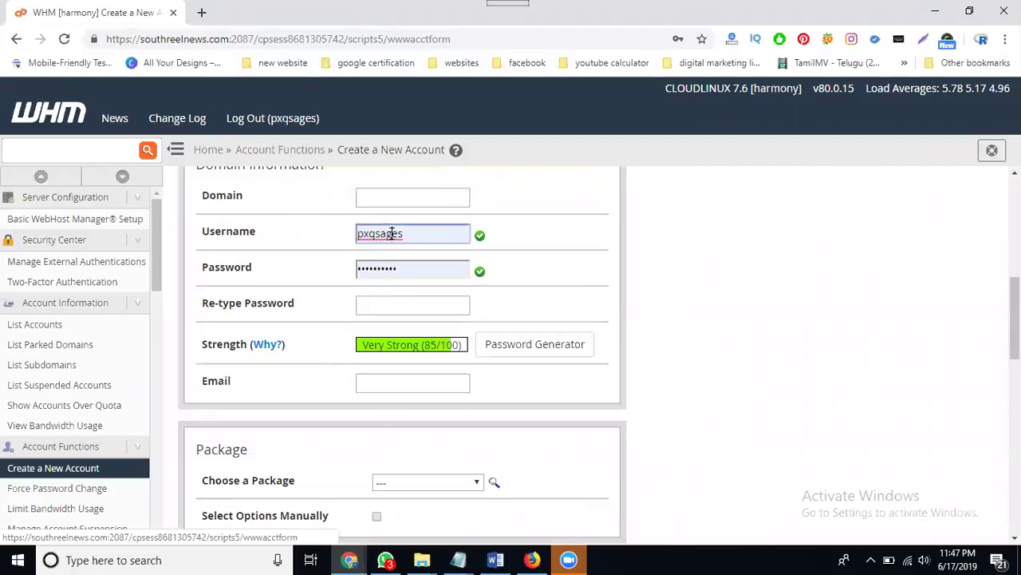
key("BackSpace")
left_click(696, 218)
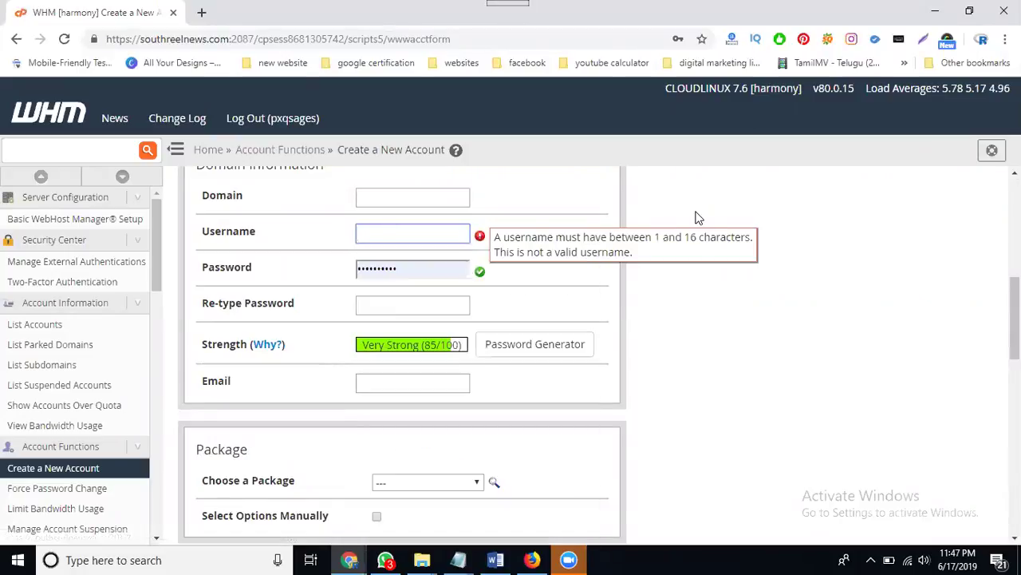
double_click(397, 272)
key("BackSpace")
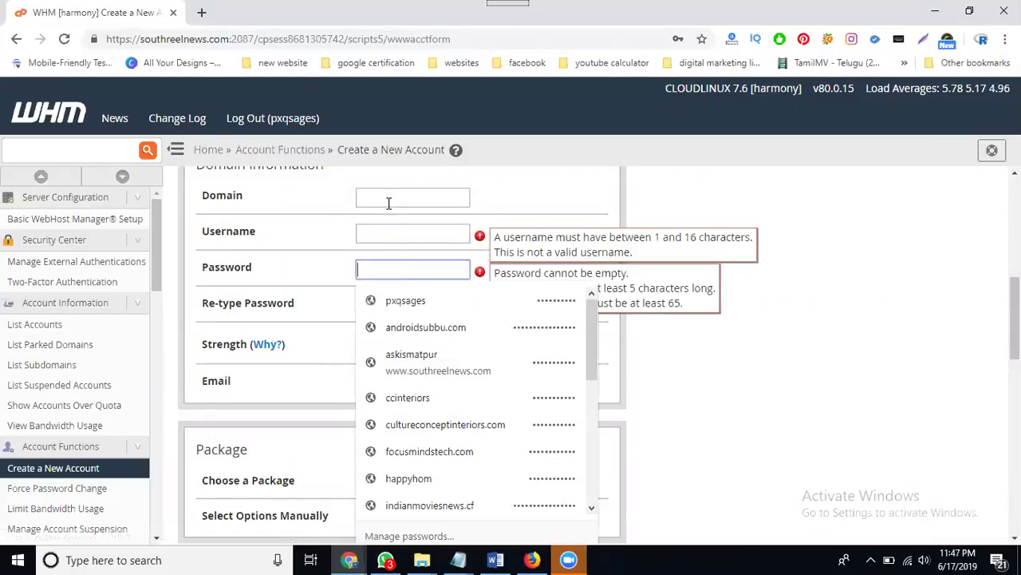
Paste lakshantechnologies.com as the domain and select the auto-generated username
left_click(388, 199)
type("shanttechnologies.com")
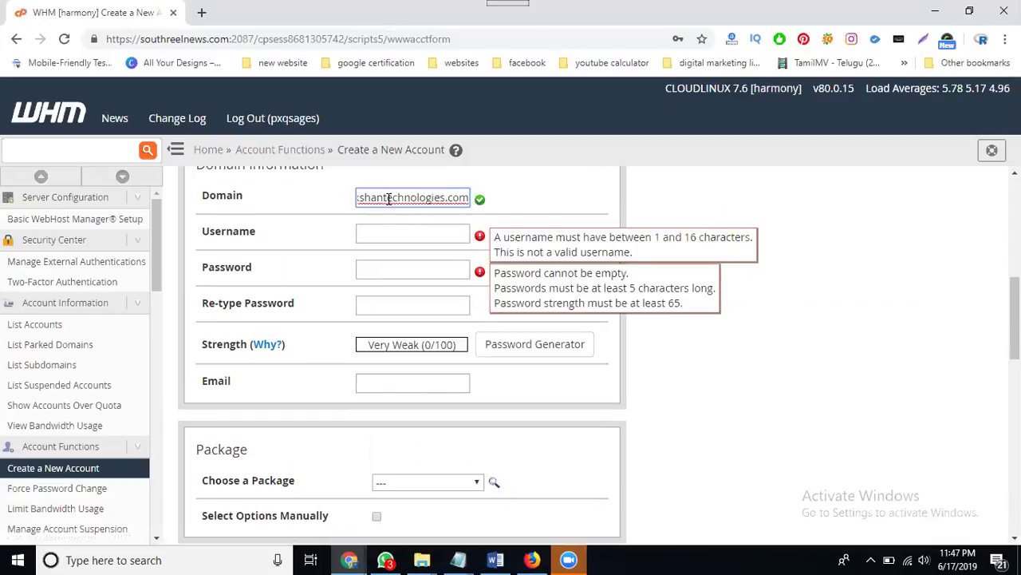
key("Tab")
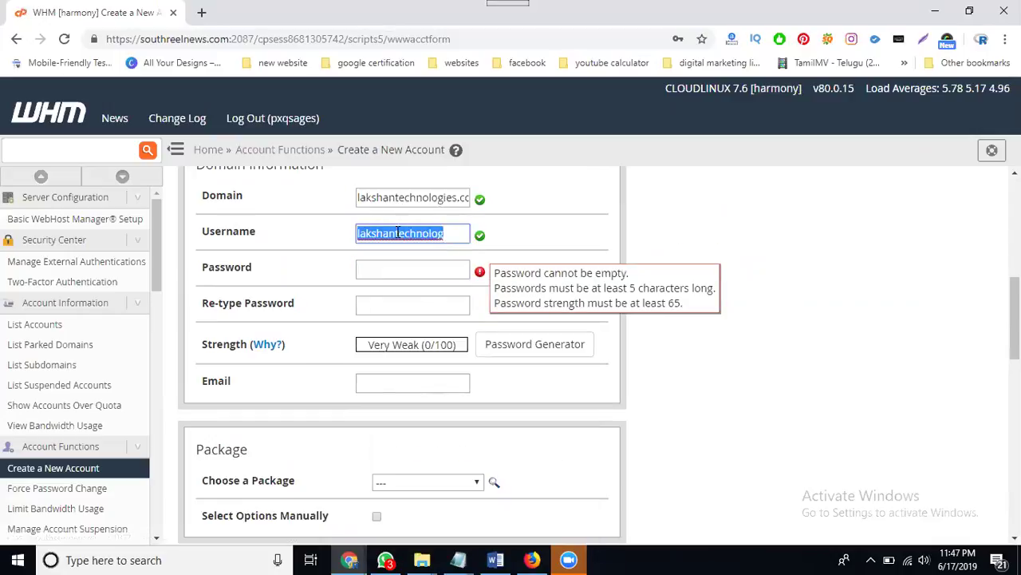
left_click(399, 233)
double_click(399, 233)
key("ctrl+c")
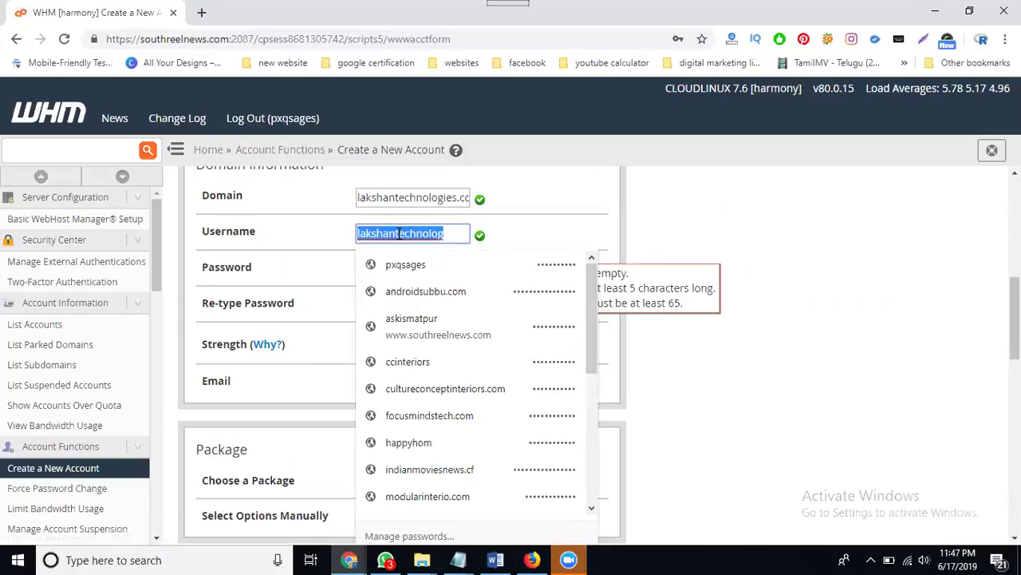
In Notepad, paste the username below the domain, trim its last three letters, then minimize
mouse_move(458, 559)
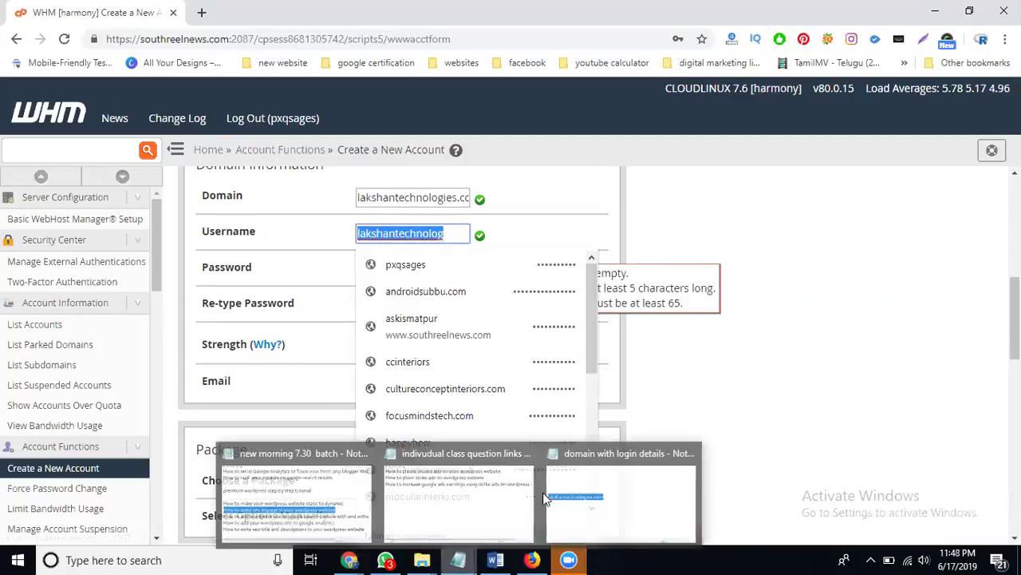
left_click(590, 495)
left_click(75, 288)
key("ctrl+v")
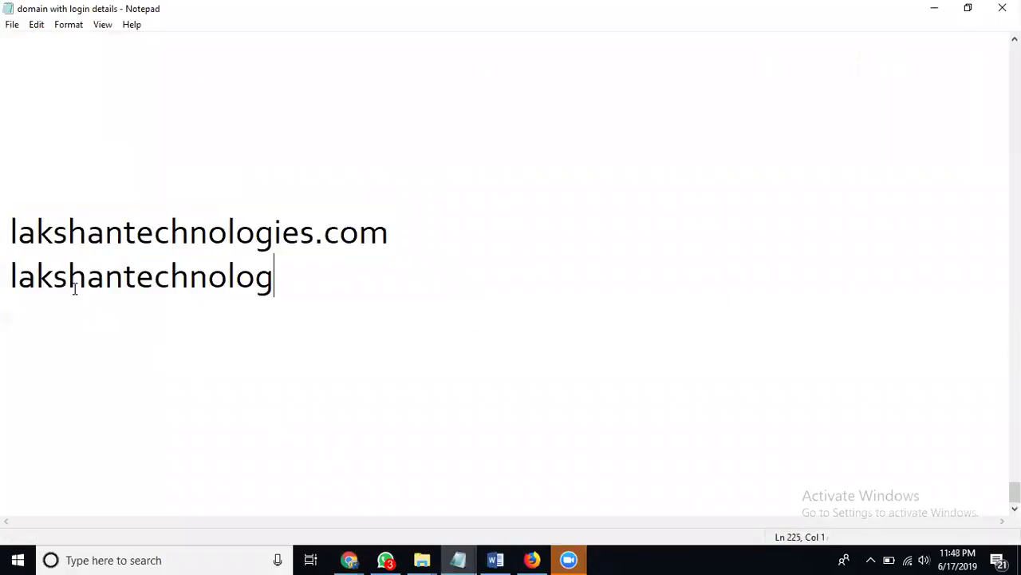
left_click(226, 276)
left_click_drag(227, 276, 322, 276)
key("BackSpace")
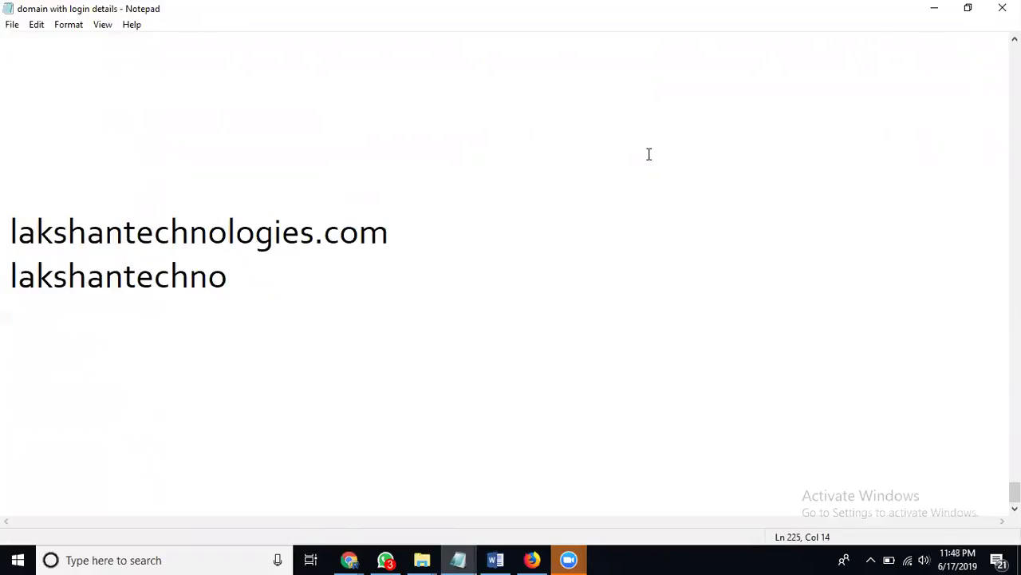
left_click(932, 8)
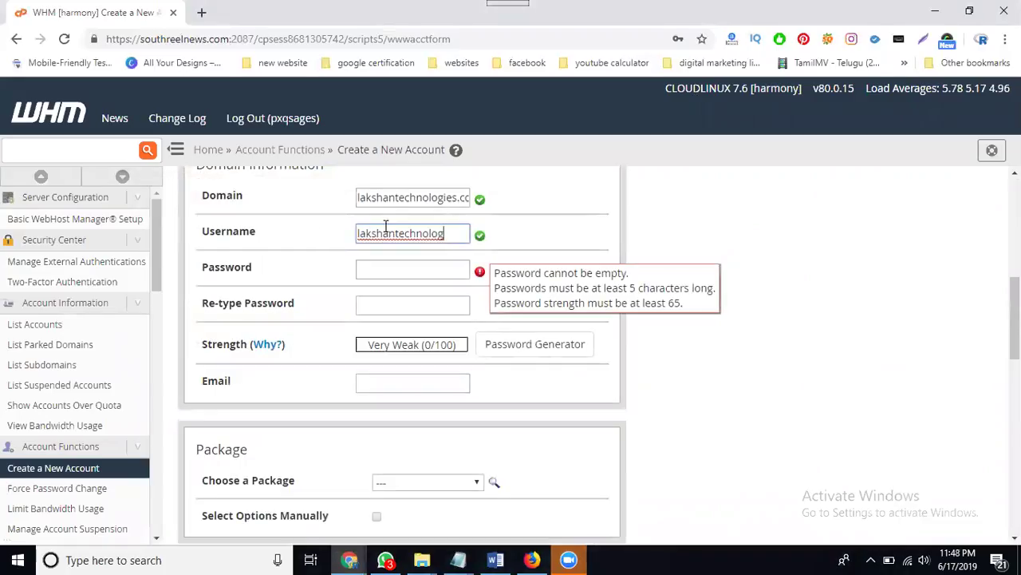
Shorten the username and enter a matching password pair rated Very Strong (87/100)
left_click(448, 229)
key("BackSpace")
key("BackSpace")
key("BackSpace")
left_click(413, 268)
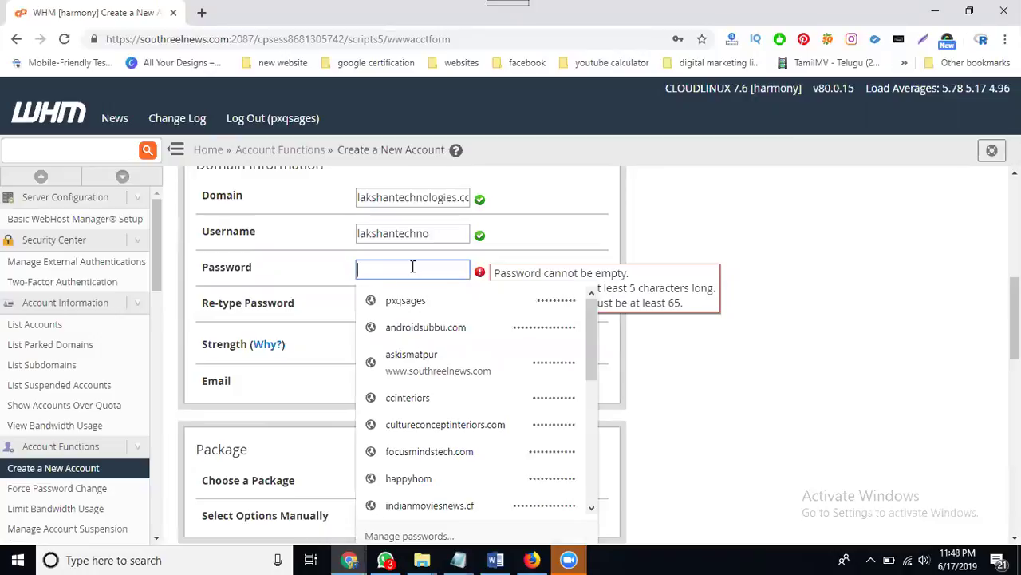
type("•••••")
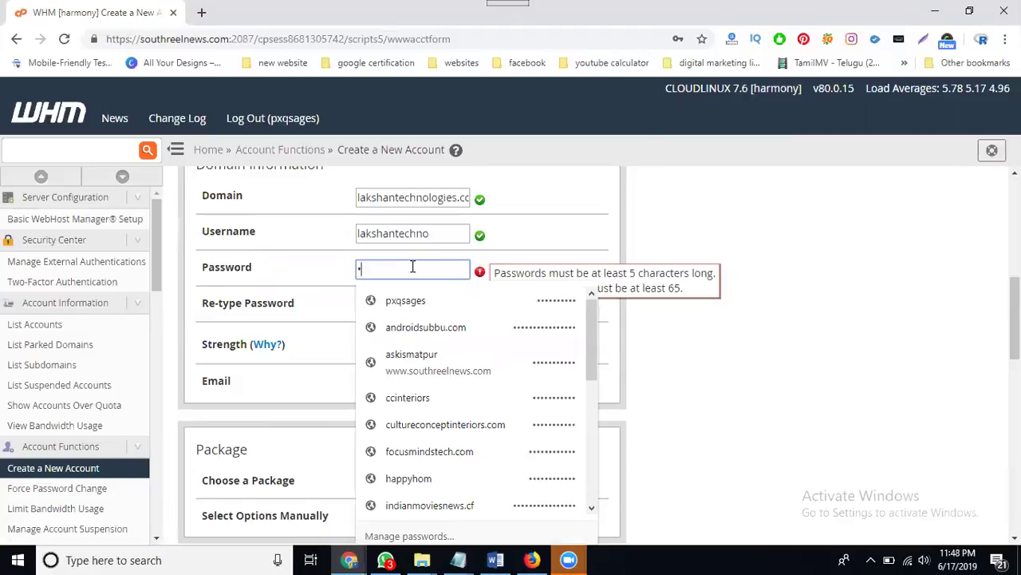
type("••••••")
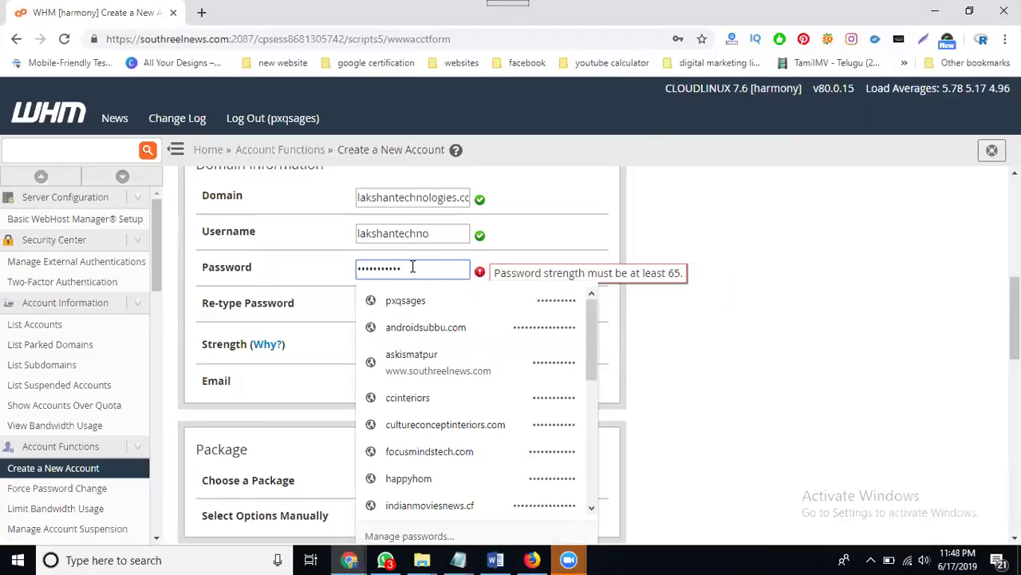
key("Tab")
type("•••••")
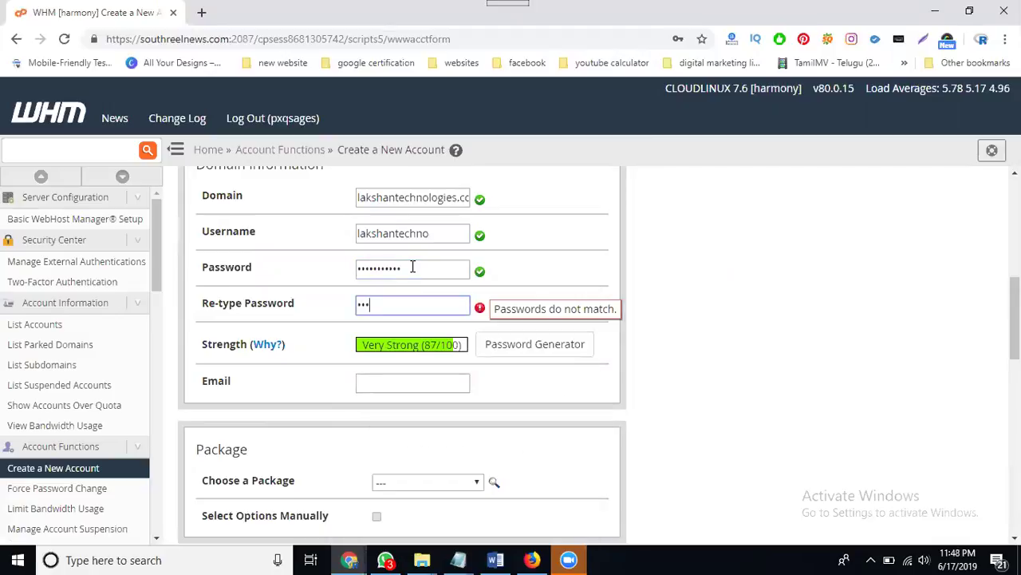
type("••••••")
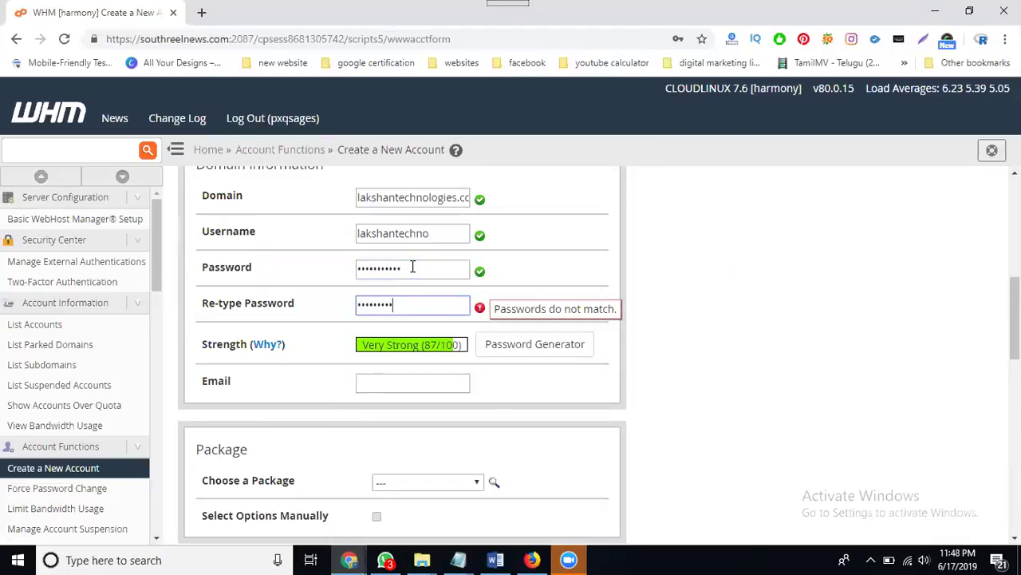
left_click(690, 280)
scroll(500, 272, "down", 2)
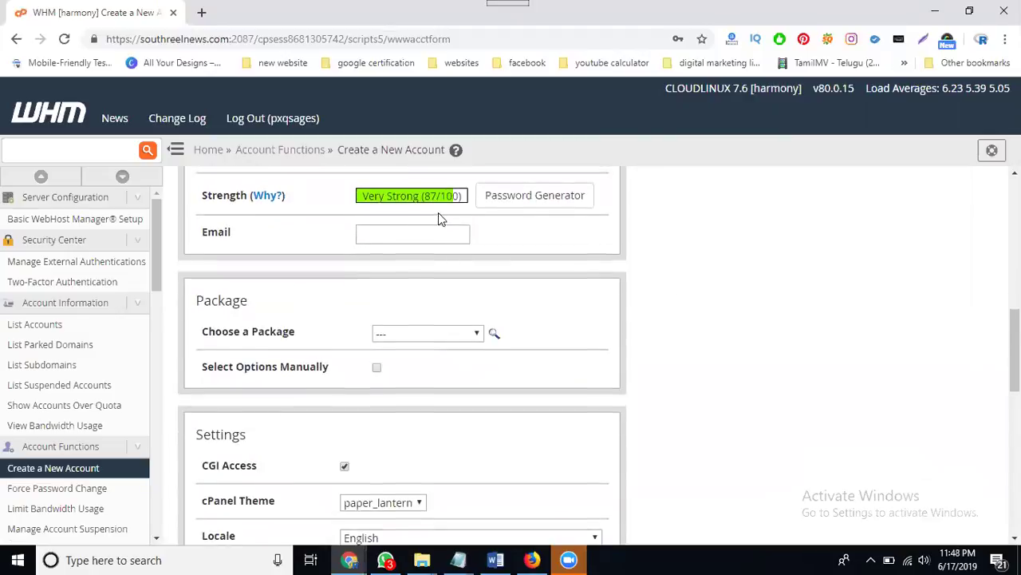
scroll(452, 265, "up", 1)
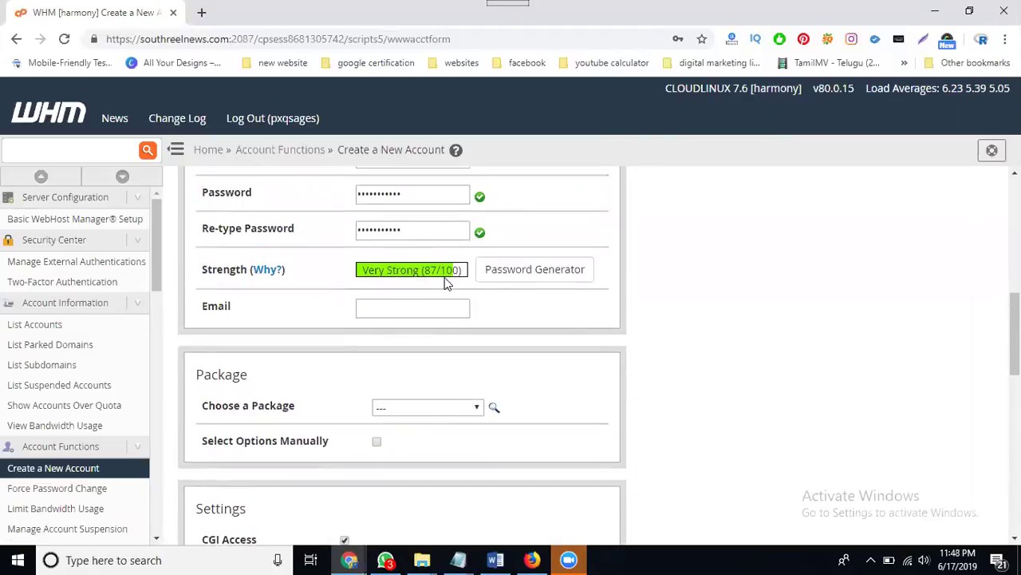
Enter the contact e-mail address in the Email field
left_click(403, 308)
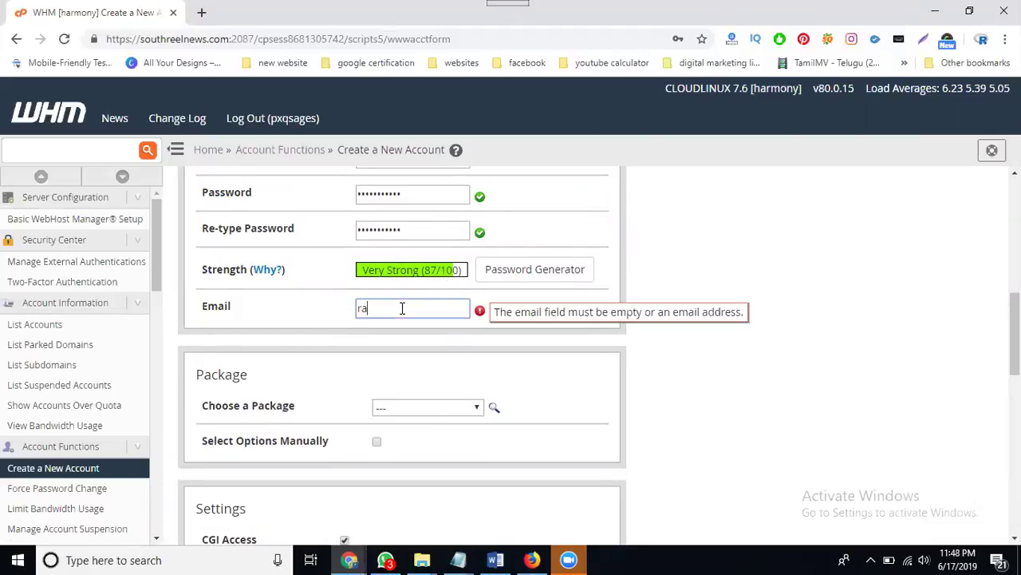
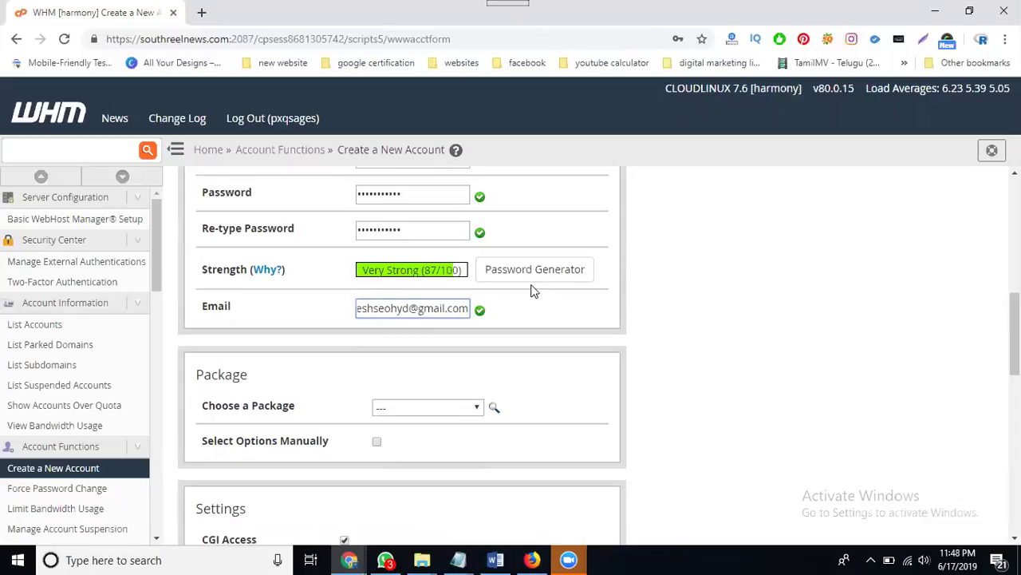
scroll(518, 301, "down", 2)
scroll(490, 315, "down", 1)
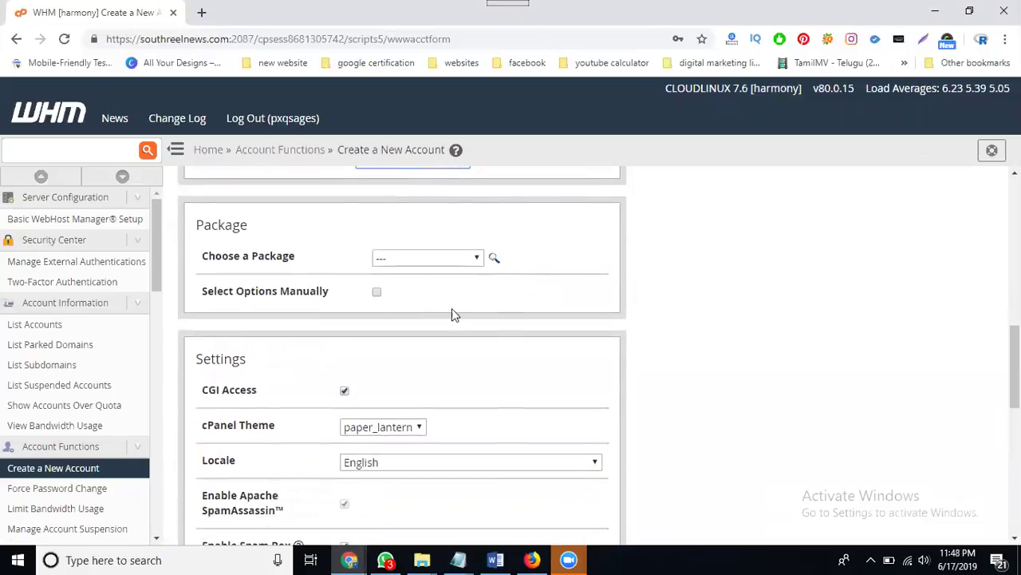
left_click(415, 260)
left_click(416, 261)
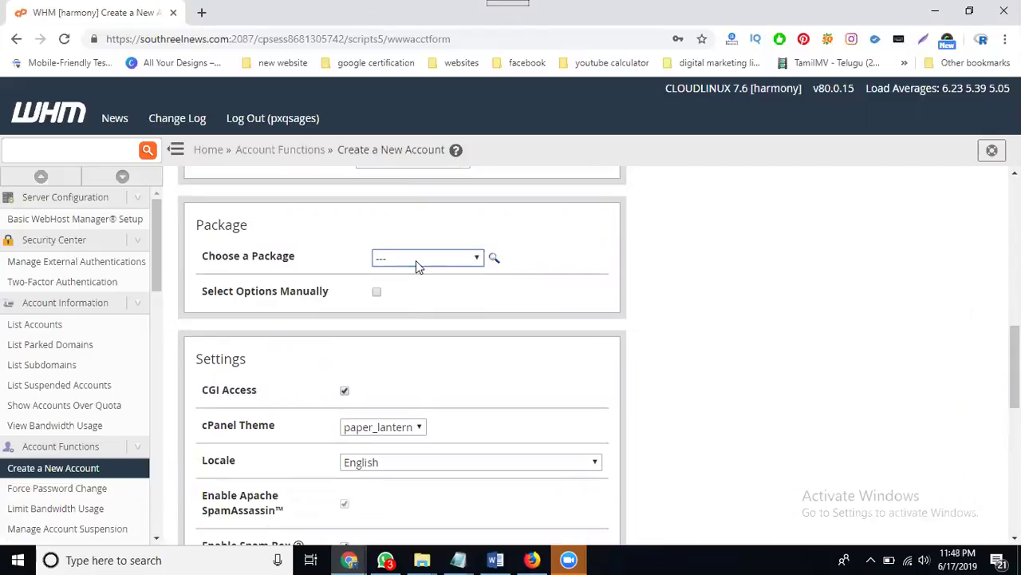
left_click(378, 293)
scroll(503, 289, "down", 2)
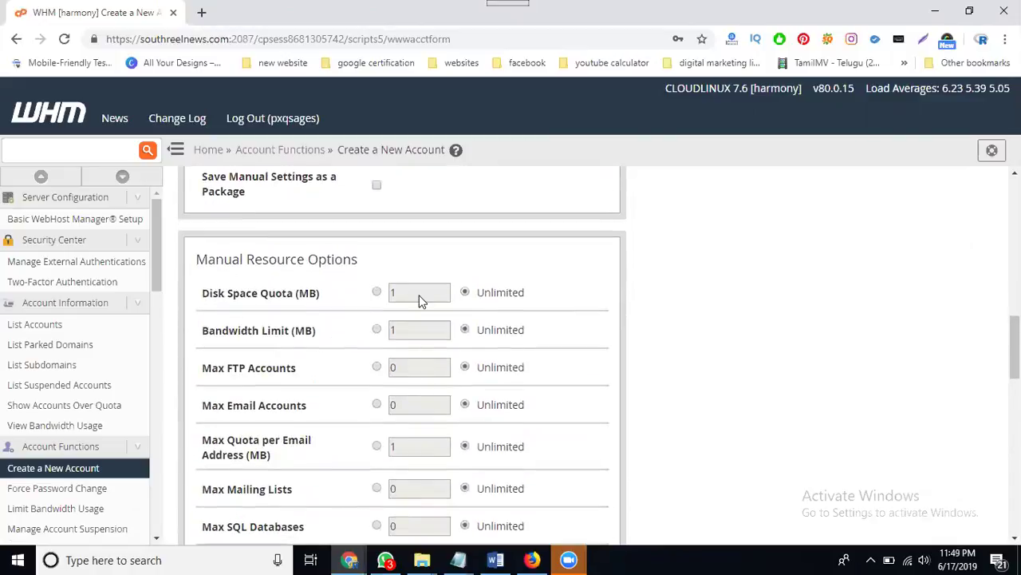
scroll(403, 344, "down", 3)
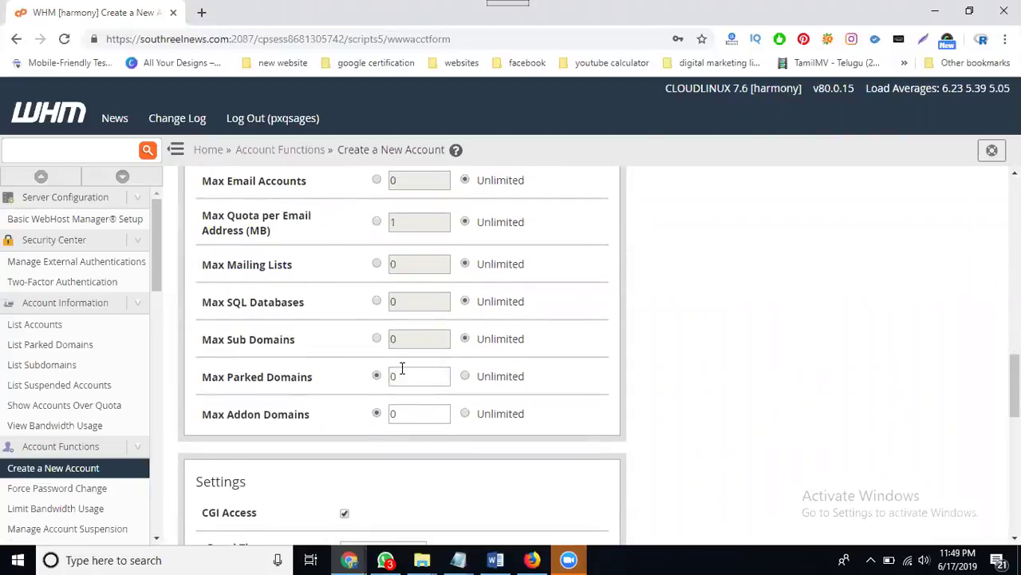
scroll(401, 370, "up", 3)
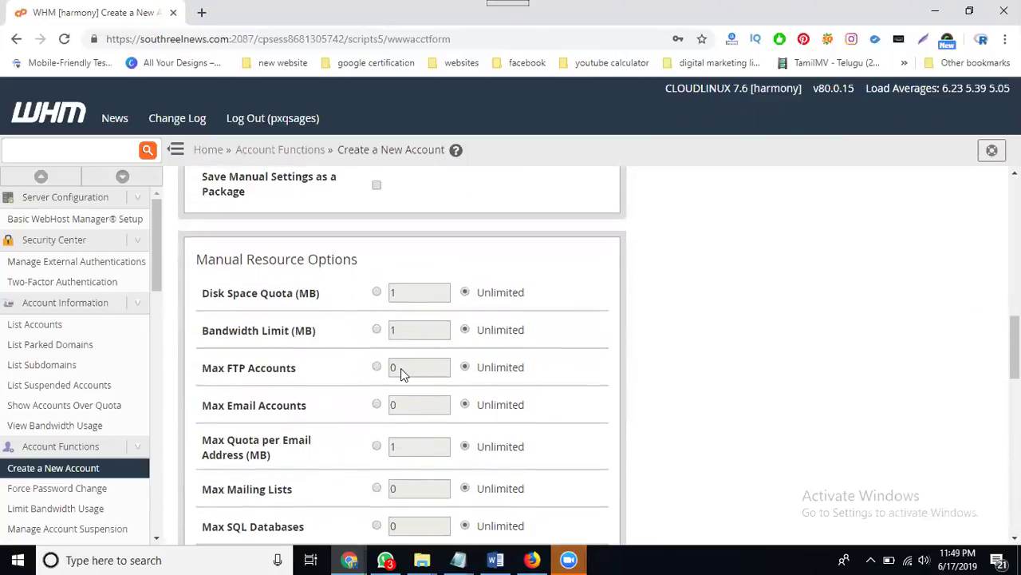
scroll(402, 370, "up", 2)
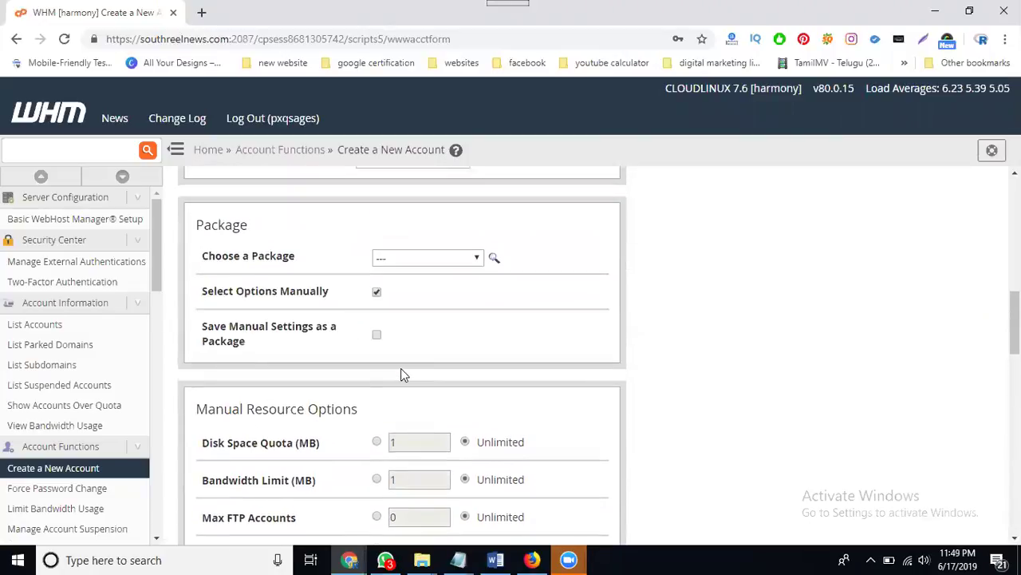
left_click(377, 293)
scroll(550, 331, "down", 2)
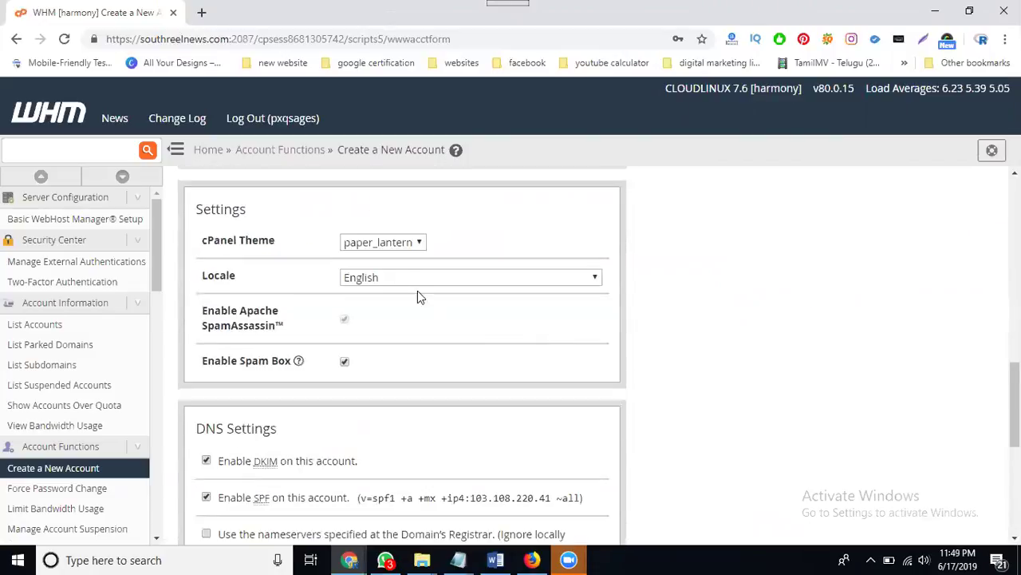
scroll(388, 339, "down", 2)
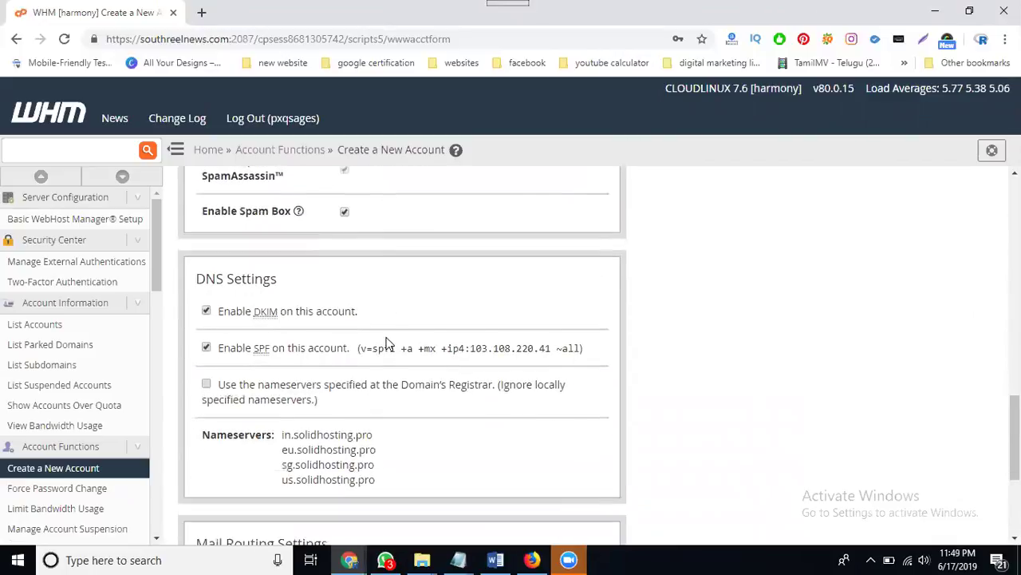
scroll(388, 336, "down", 3)
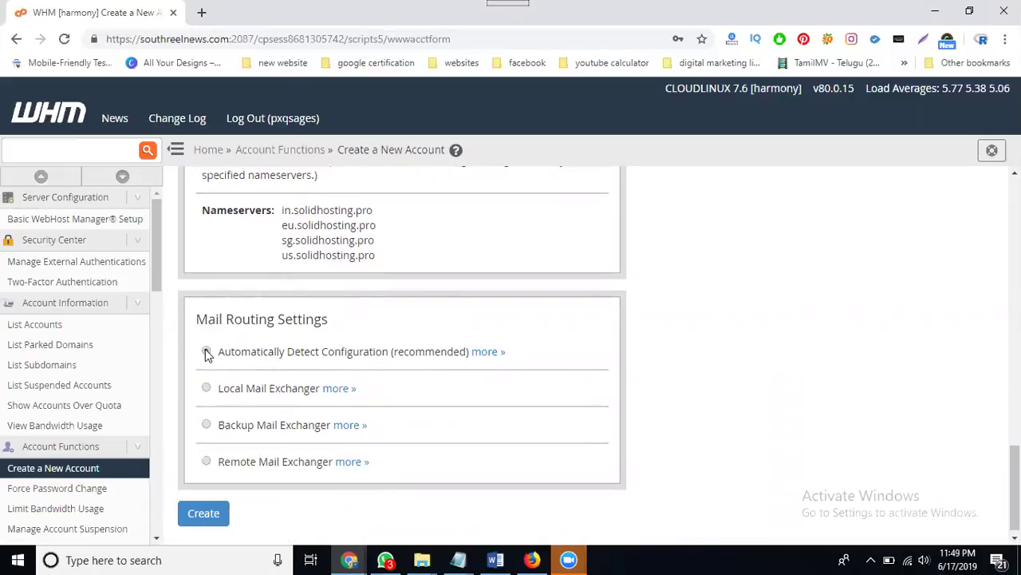
Set mail routing to Automatically Detect Configuration and create the account
left_click(207, 352)
left_click(209, 513)
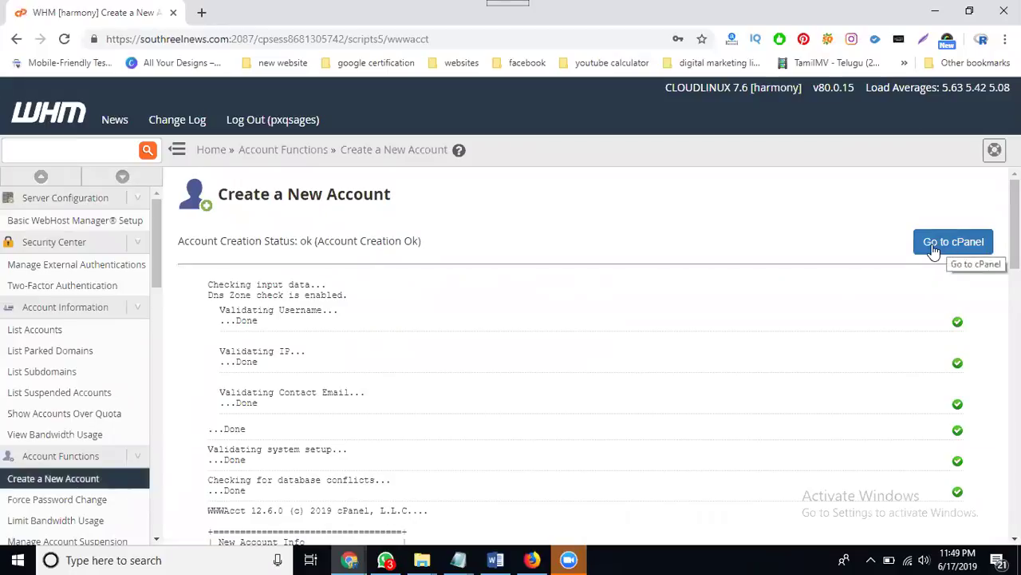
Open the new account's cPanel, browse down to the Softaculous apps, and focus the search box
left_click(934, 251)
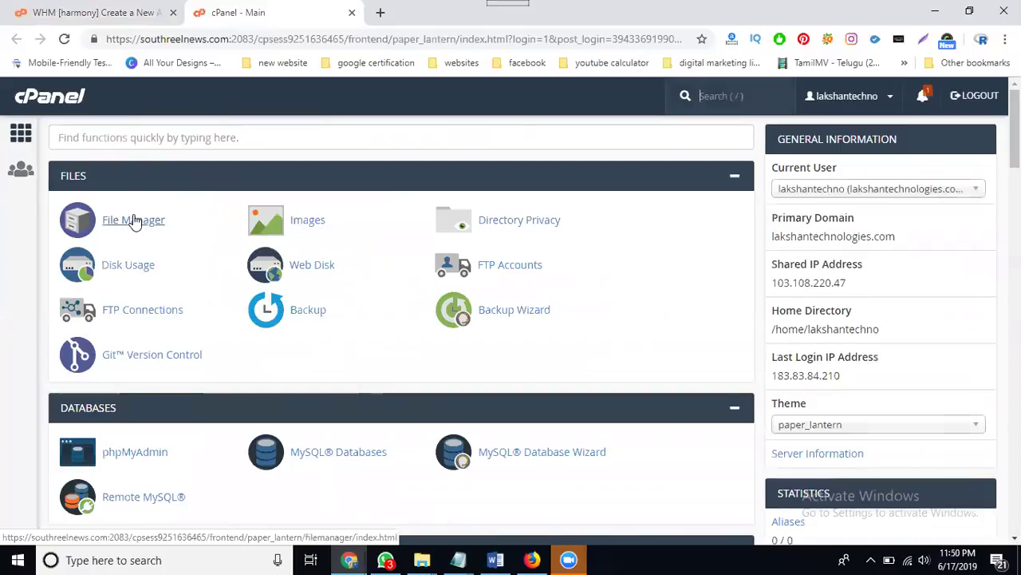
scroll(134, 222, "down", 1)
scroll(127, 381, "down", 2)
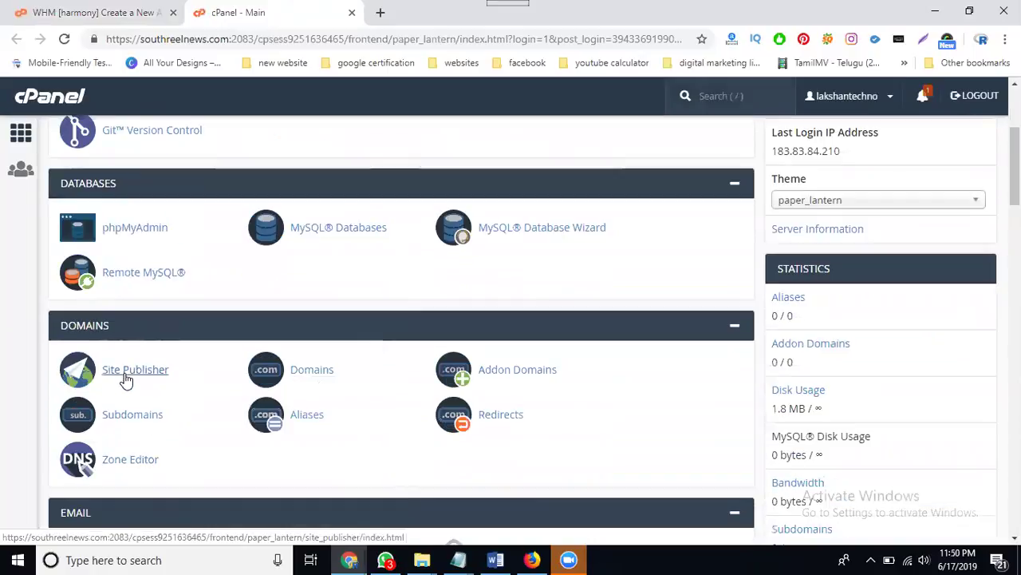
scroll(118, 363, "down", 1)
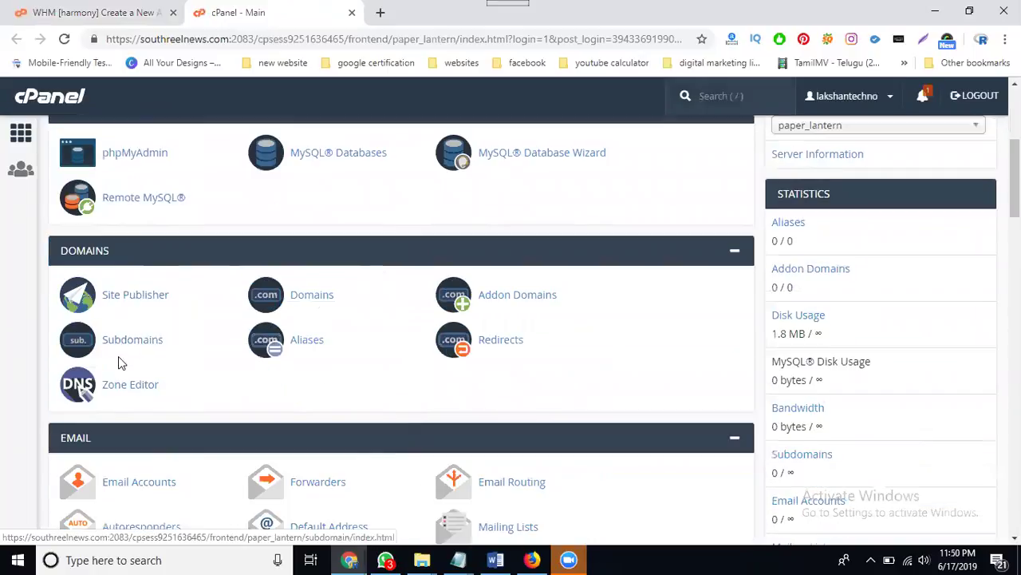
scroll(125, 316, "down", 3)
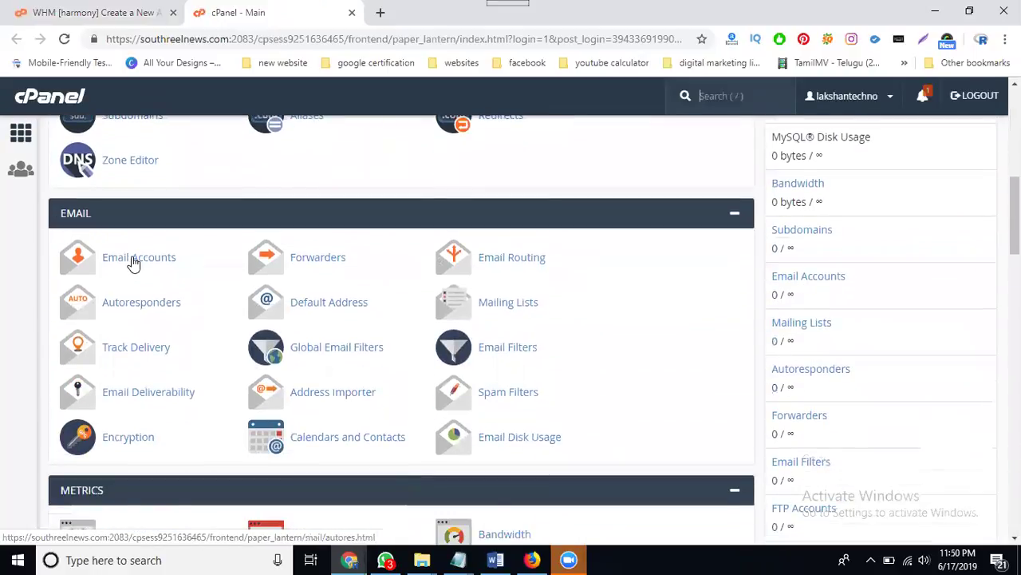
scroll(130, 264, "down", 7)
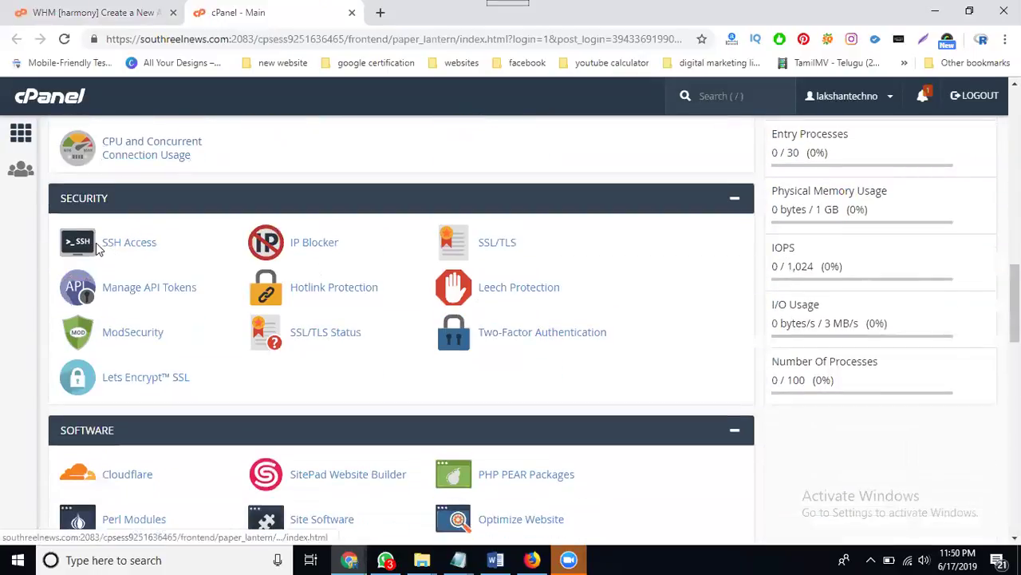
scroll(97, 249, "down", 8)
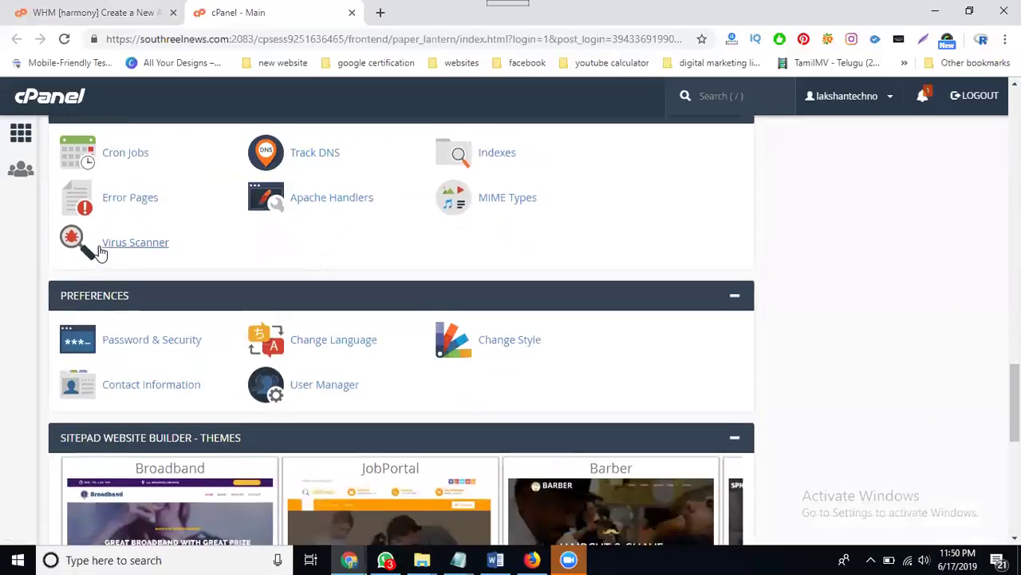
scroll(98, 252, "down", 4)
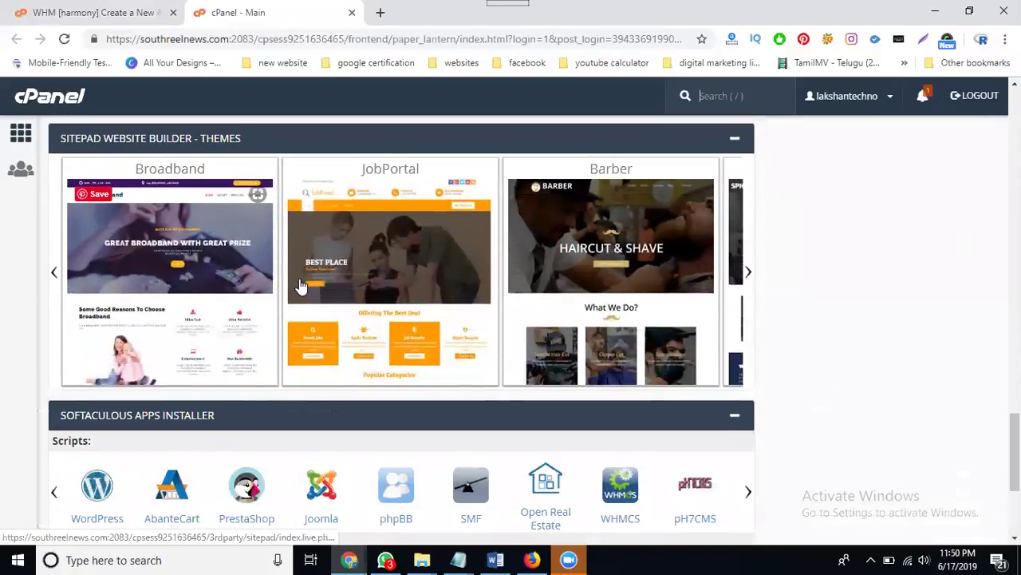
scroll(296, 285, "down", 2)
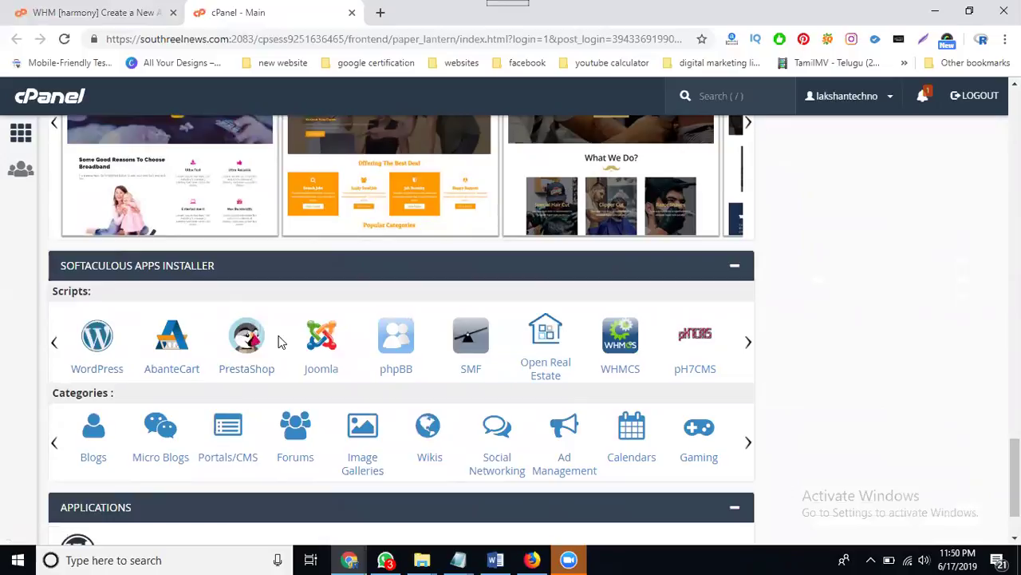
key("slash")
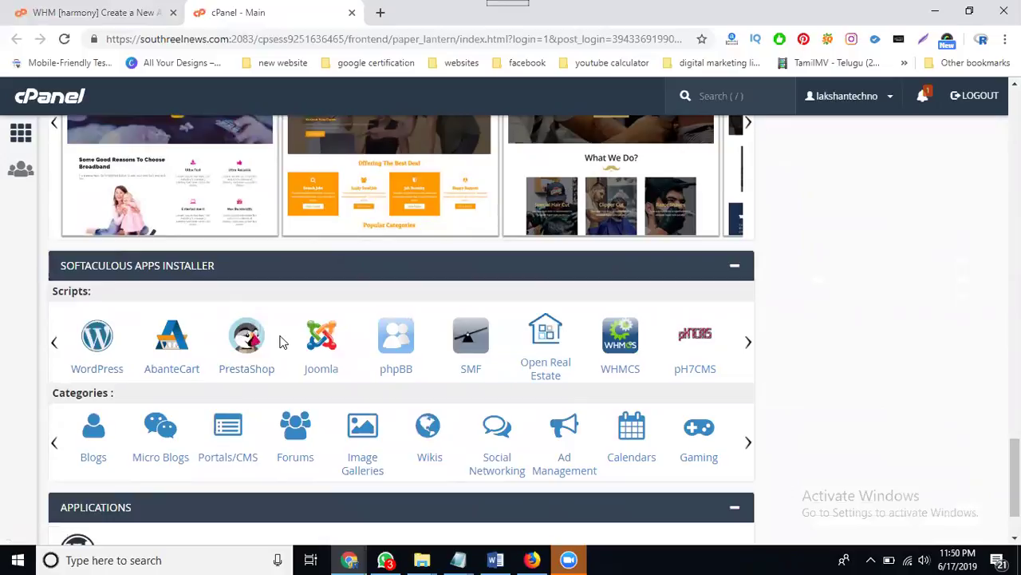